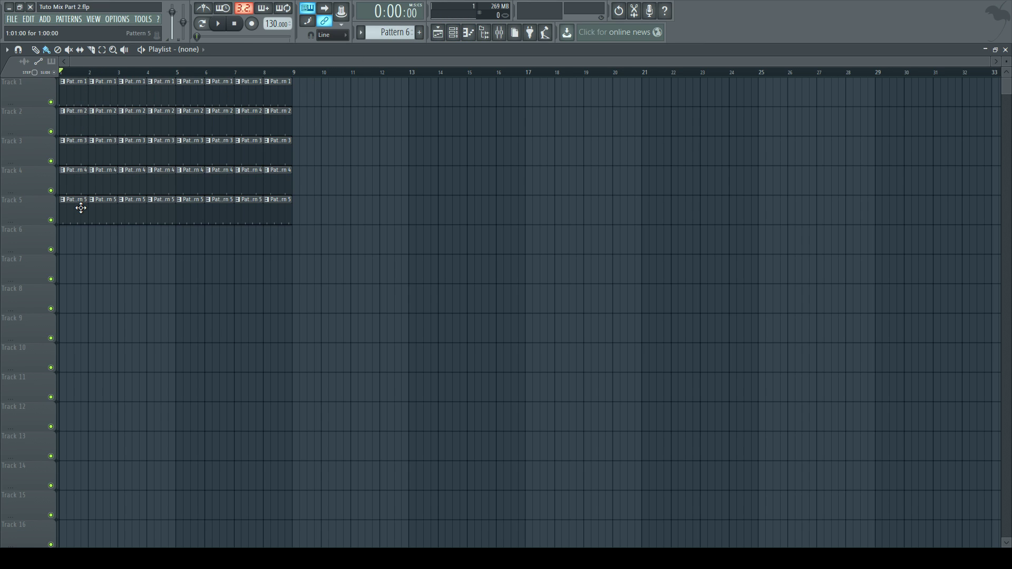
- Solo the Kick in the Channel rack and play it, then audition Clap 1 alone
left_click(453, 32)
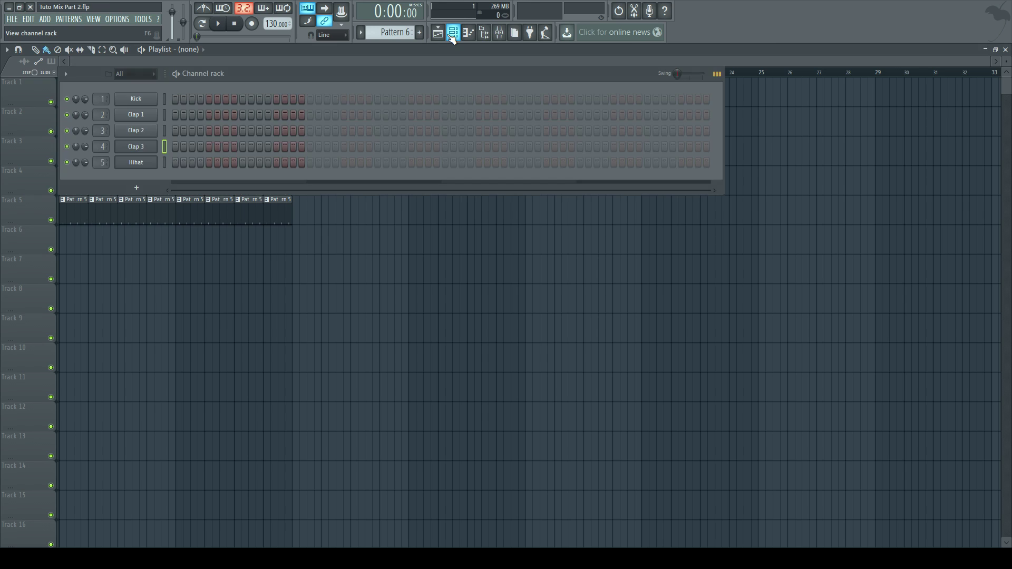
right_click(67, 98)
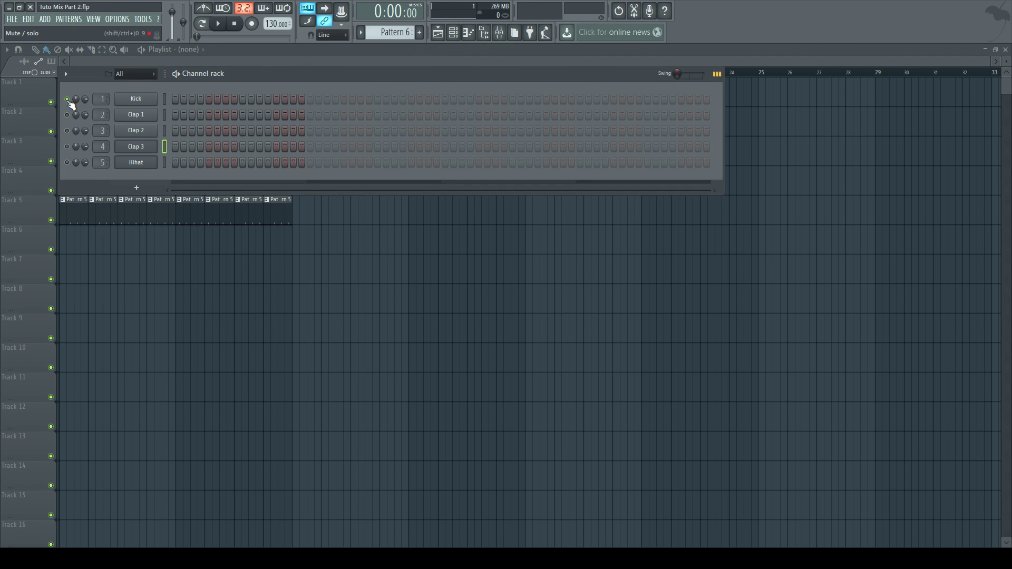
key("space")
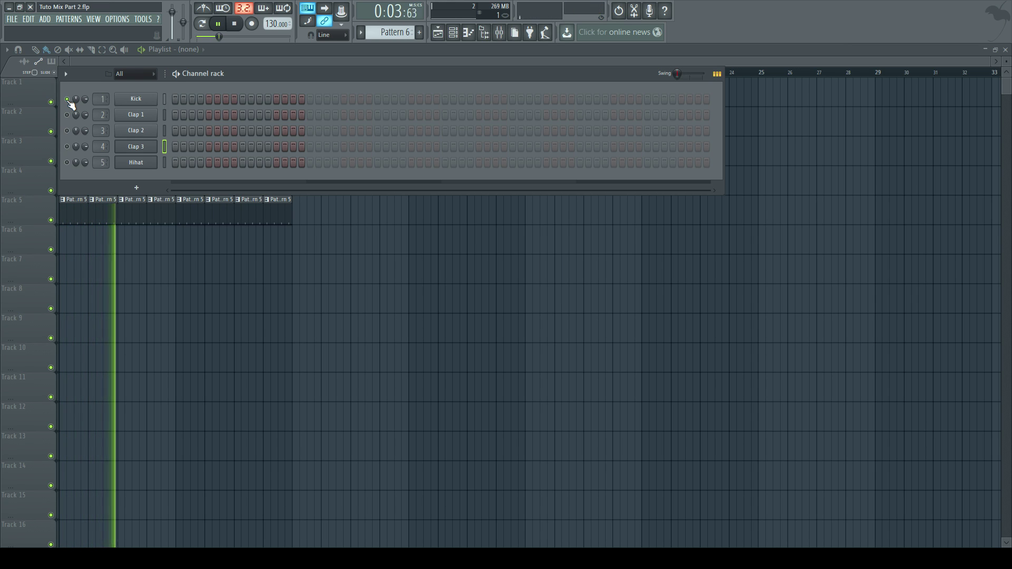
key("space")
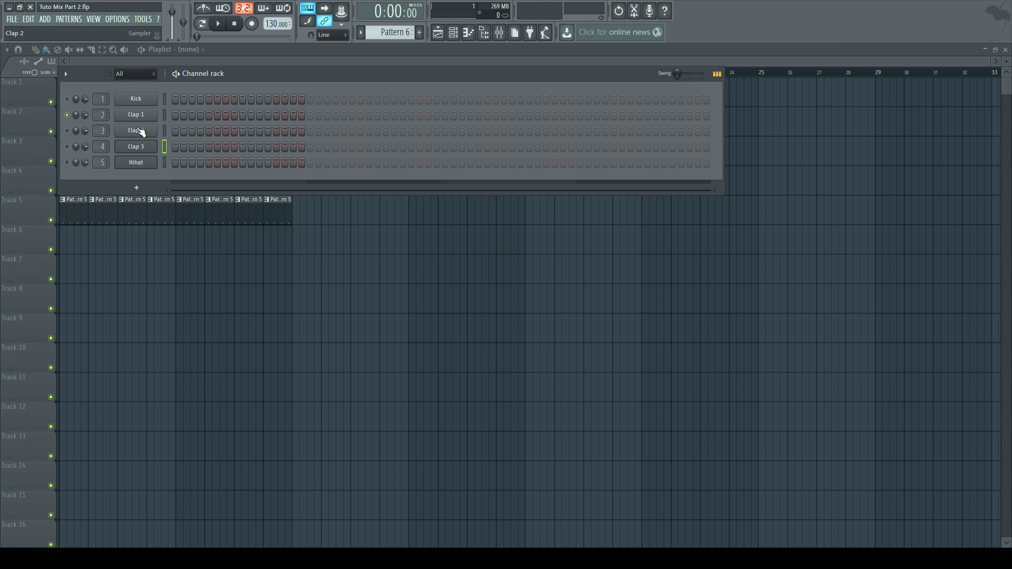
key("space")
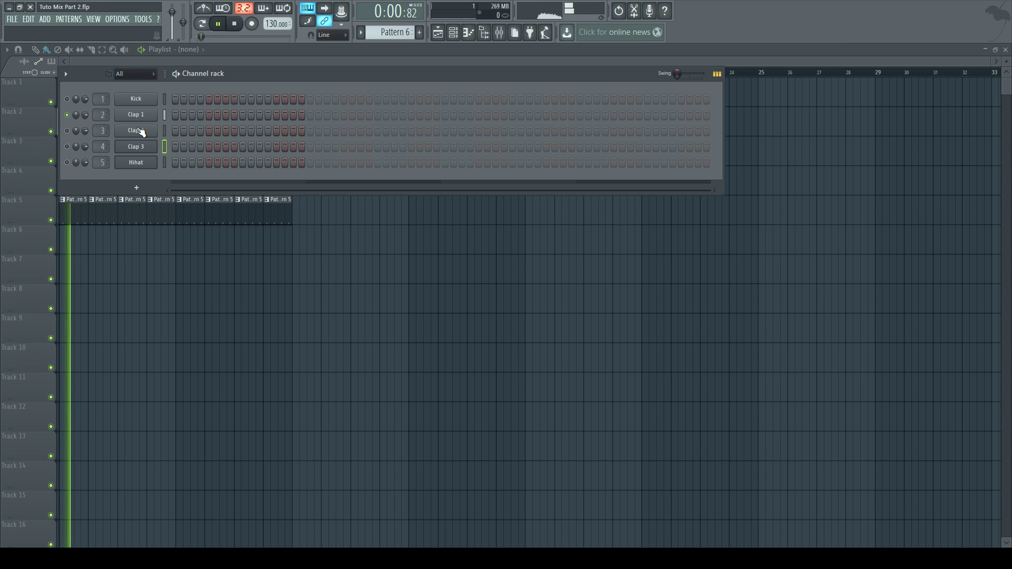
key("space")
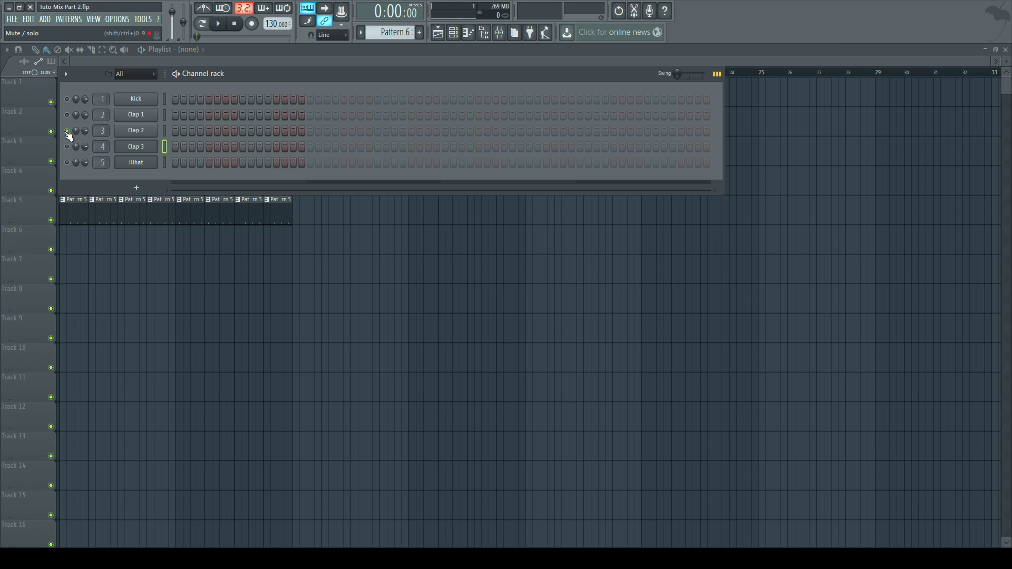
- Play the loop with Clap 2, then Clap 3, heard on their own
key("space")
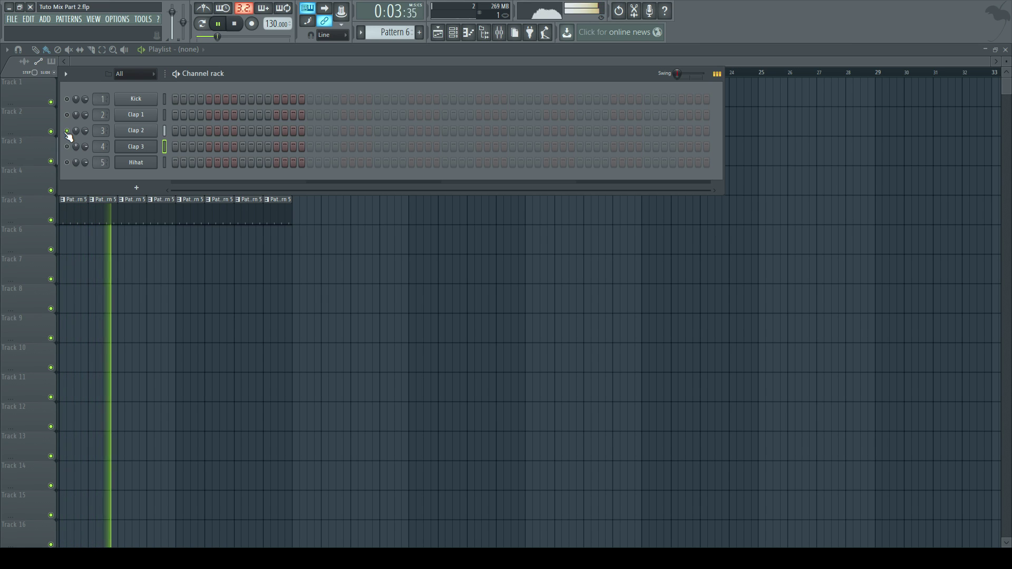
key("space")
left_click(67, 131)
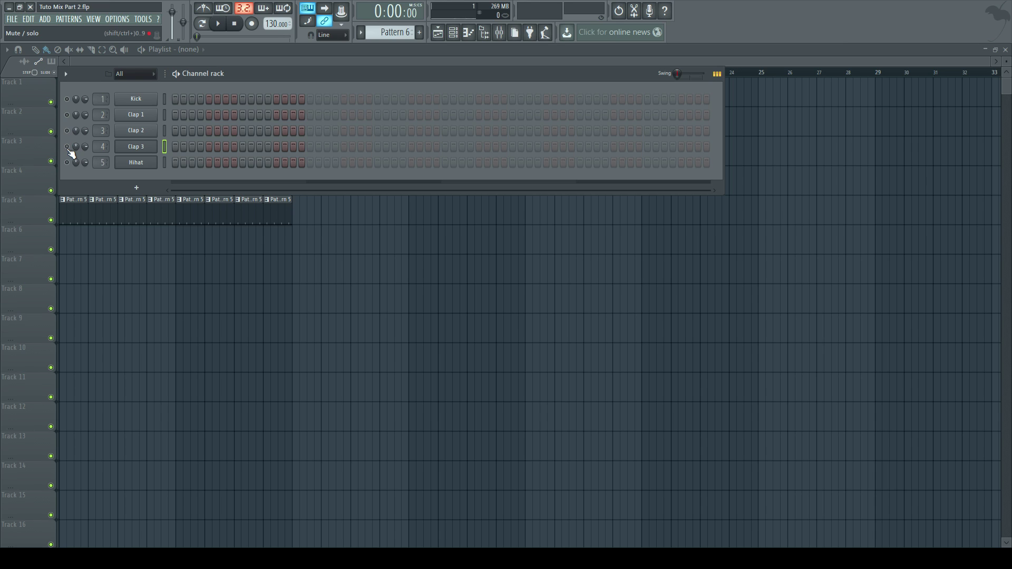
key("space")
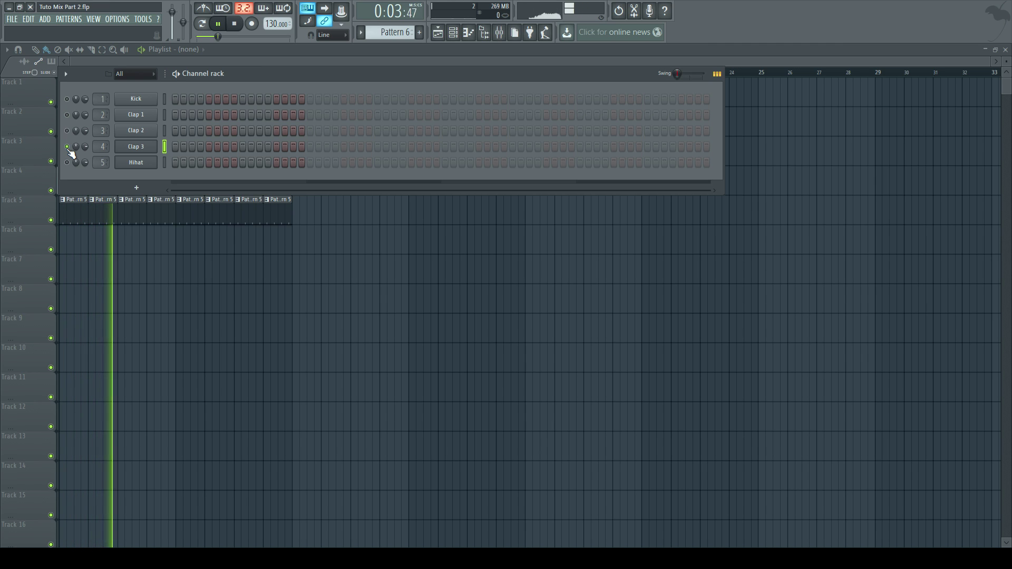
key("space")
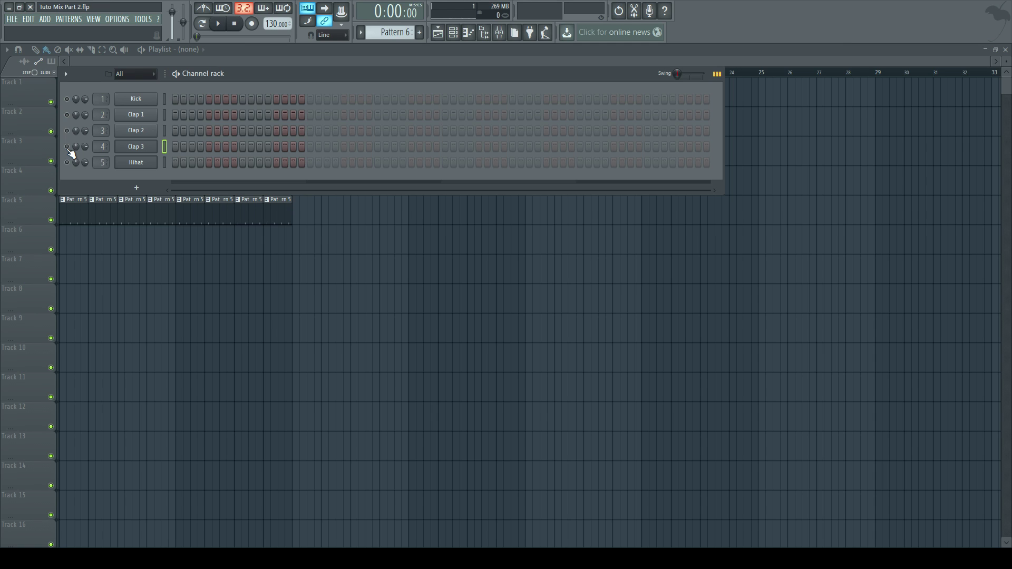
- Audition the Hihat alone, then close the Channel rack
key("space")
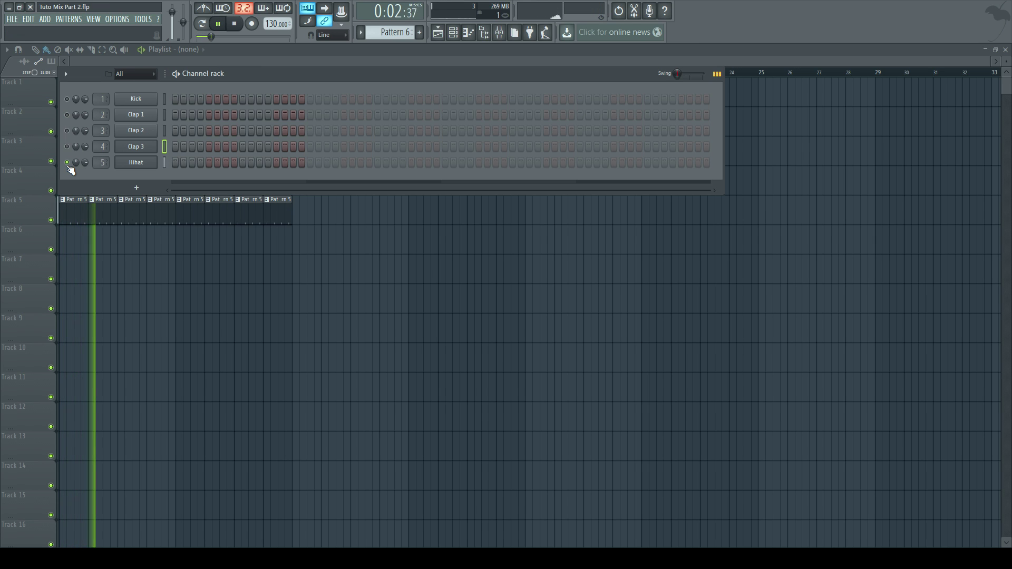
key("space")
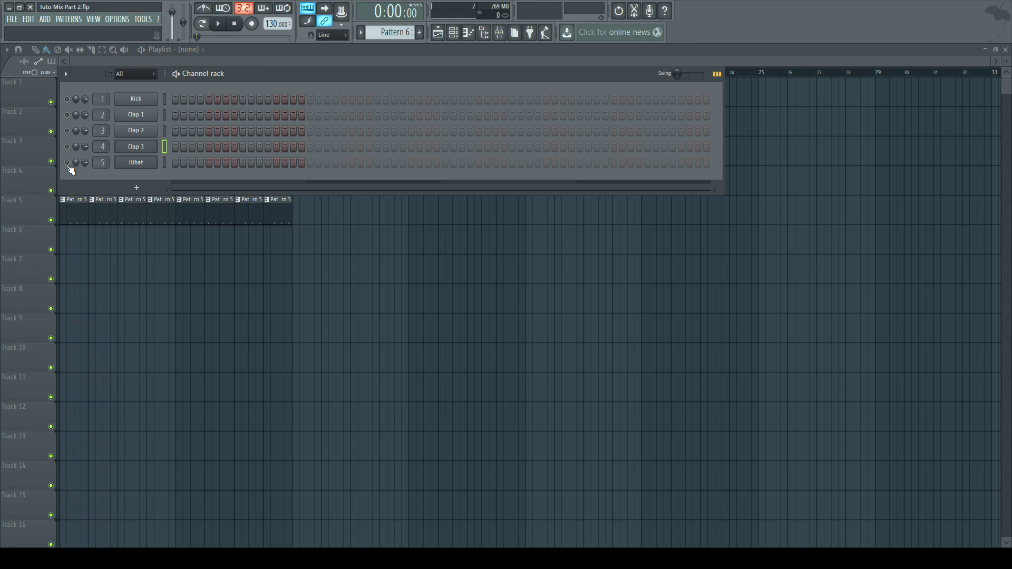
left_click(332, 60)
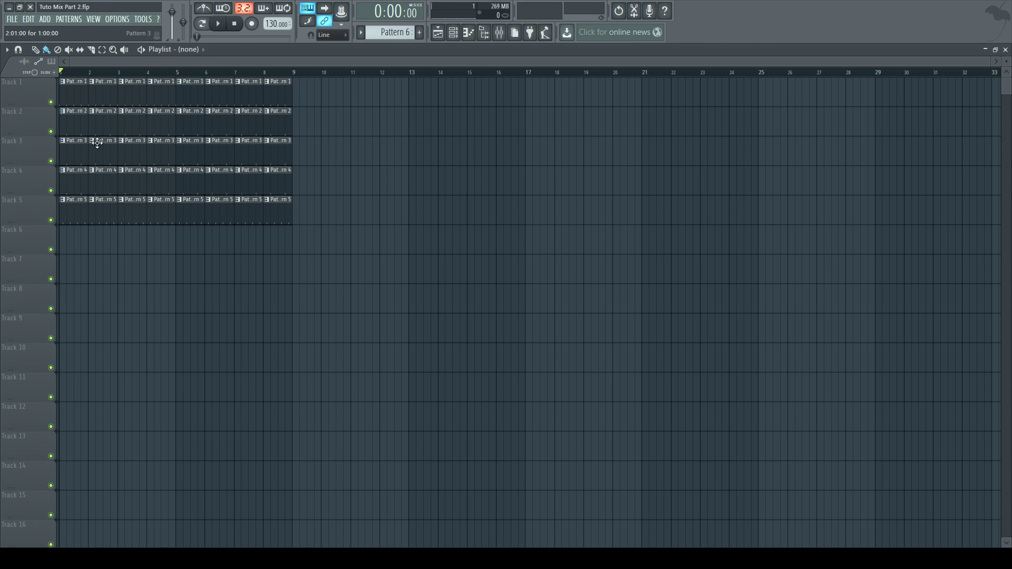
- Bring up the Mixer and Channel rack, then hide both windows
left_click(498, 32)
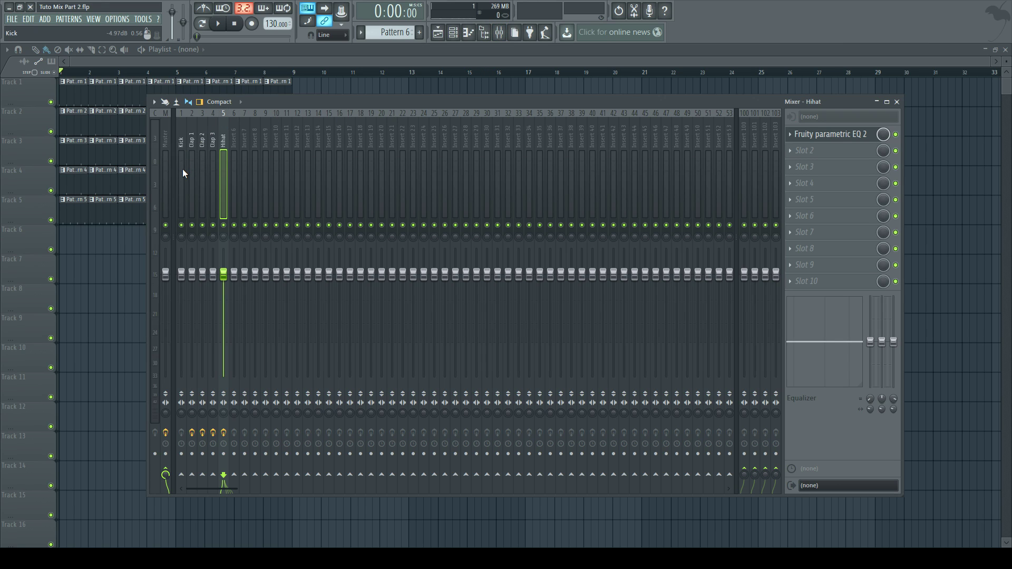
left_click(466, 34)
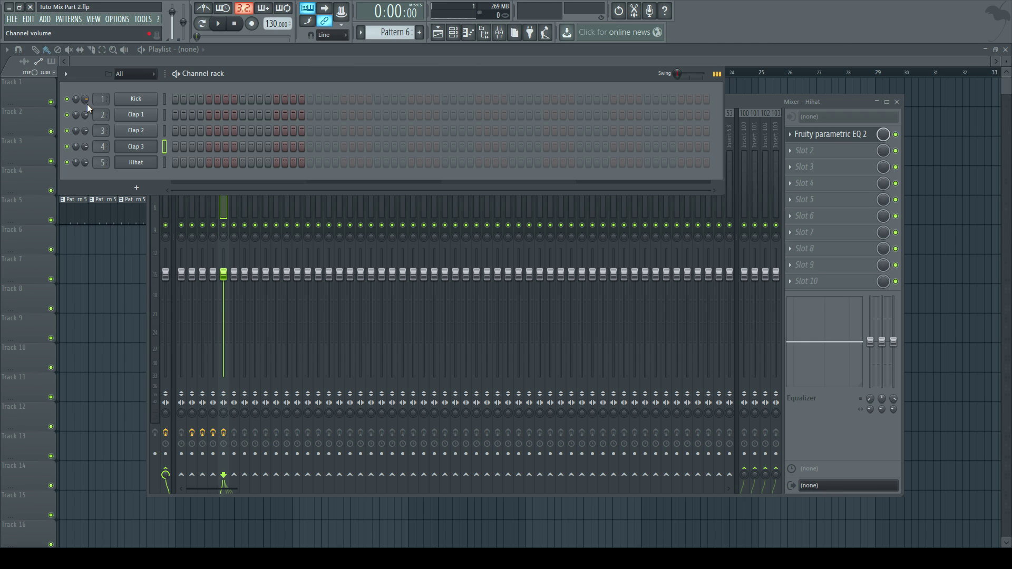
left_click(232, 62)
- Play the full five-track loop, then reopen the Mixer with F9
key("space")
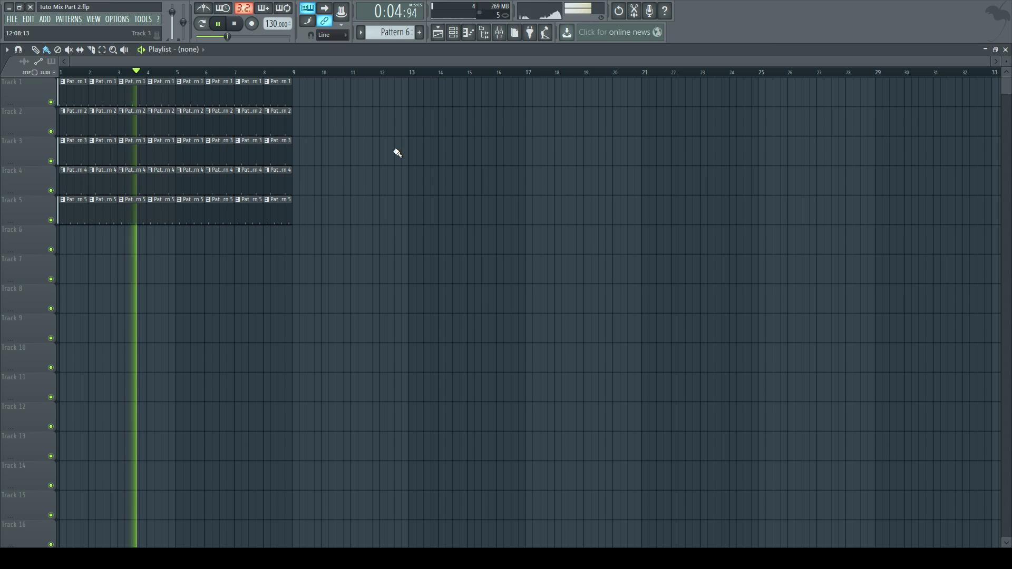
key("space")
key("F9")
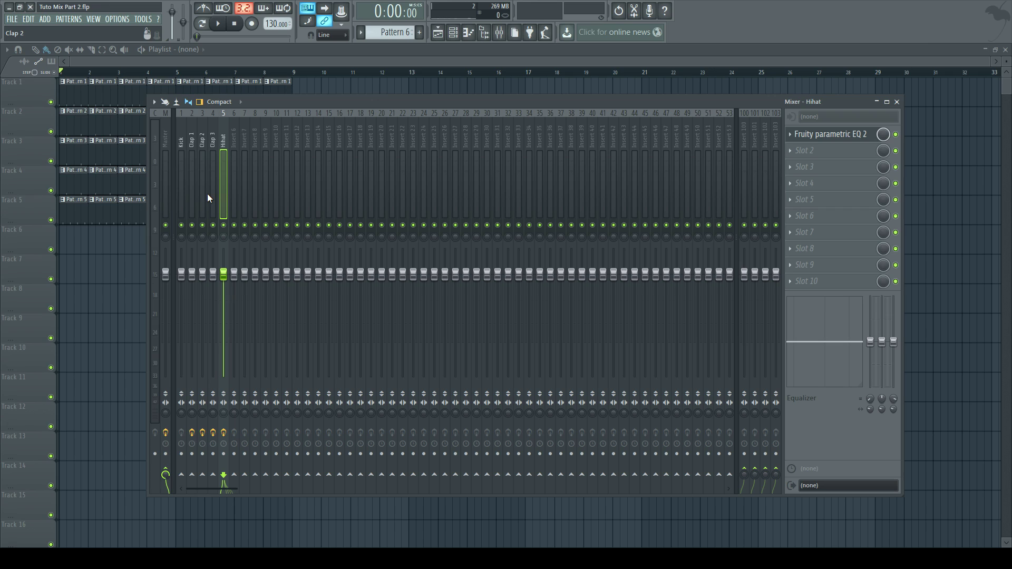
- Select the Kick insert, try a fader boost, then undo it back to default volume
left_click(181, 196)
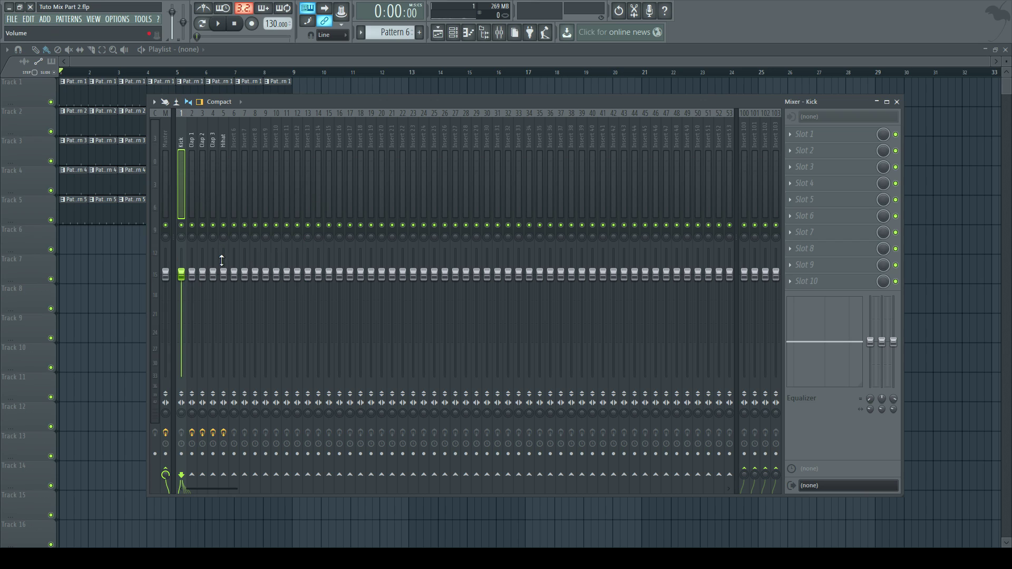
left_click_drag(182, 275, 182, 249)
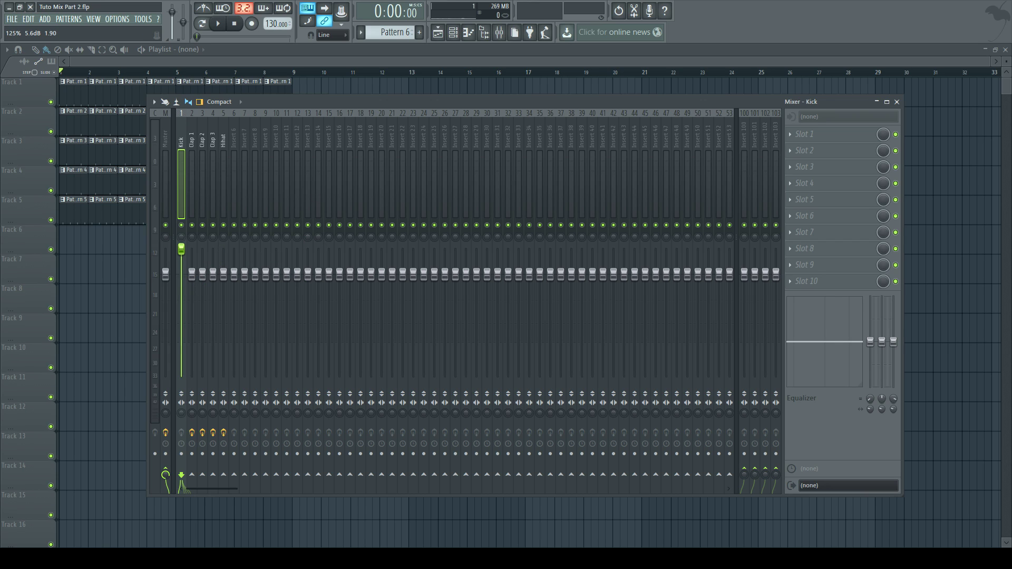
left_click_drag(182, 249, 182, 247)
key("ctrl+z")
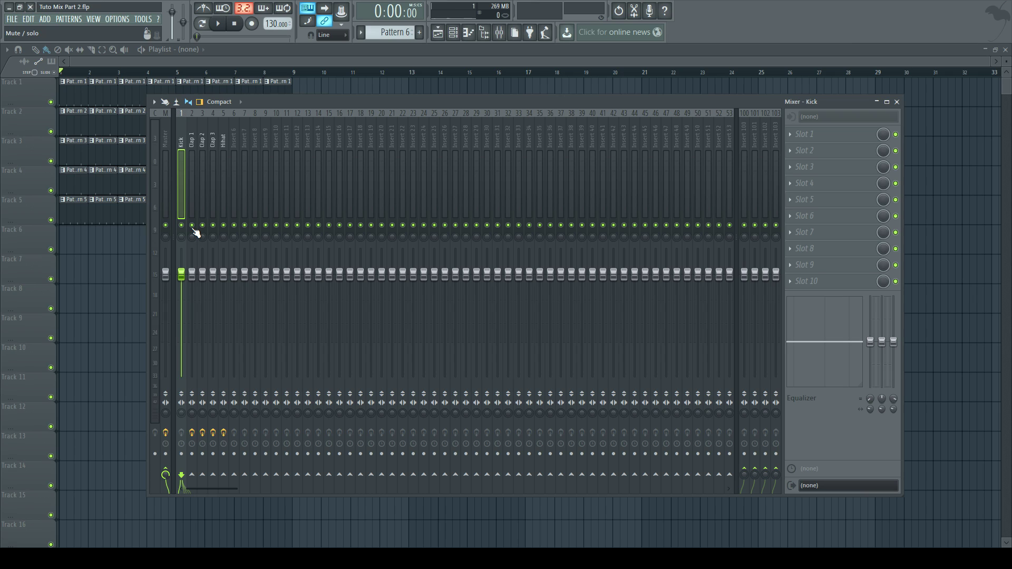
- Mute mixer inserts 2–5: Clap 1, Clap 2, Clap 3 and Hihat
left_click(193, 228)
left_click(204, 228)
left_click(213, 225)
left_click(224, 225)
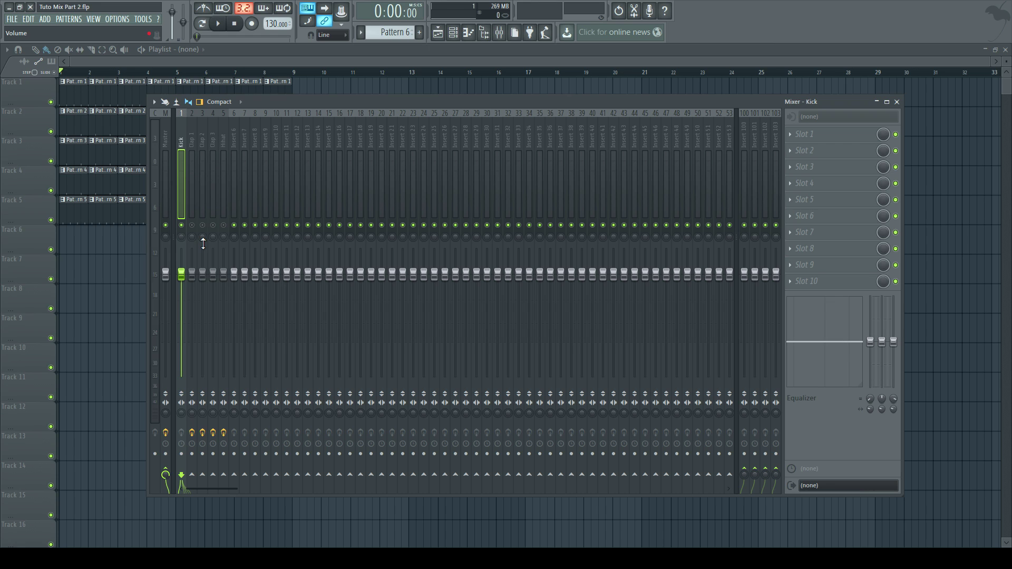
- With the loop playing, pull Clap 1's fader down and set Clap 2's to -9.7 dB
key("space")
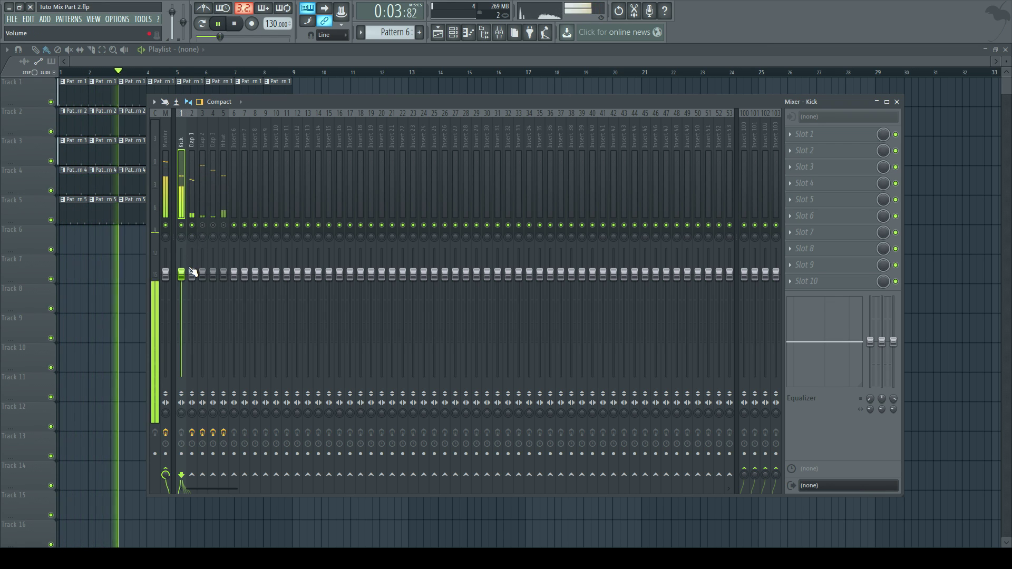
left_click_drag(193, 272, 193, 326)
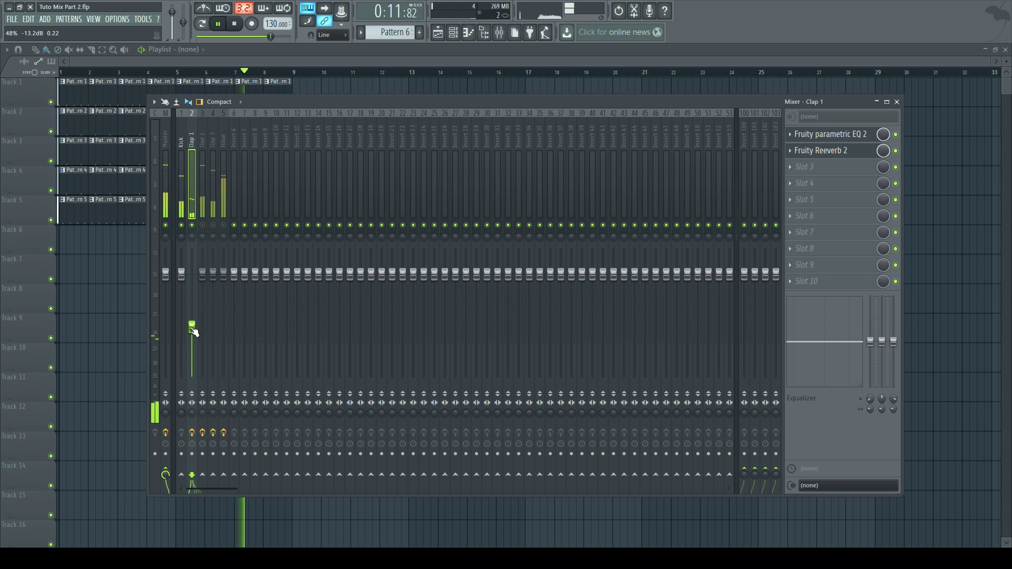
left_click(199, 207)
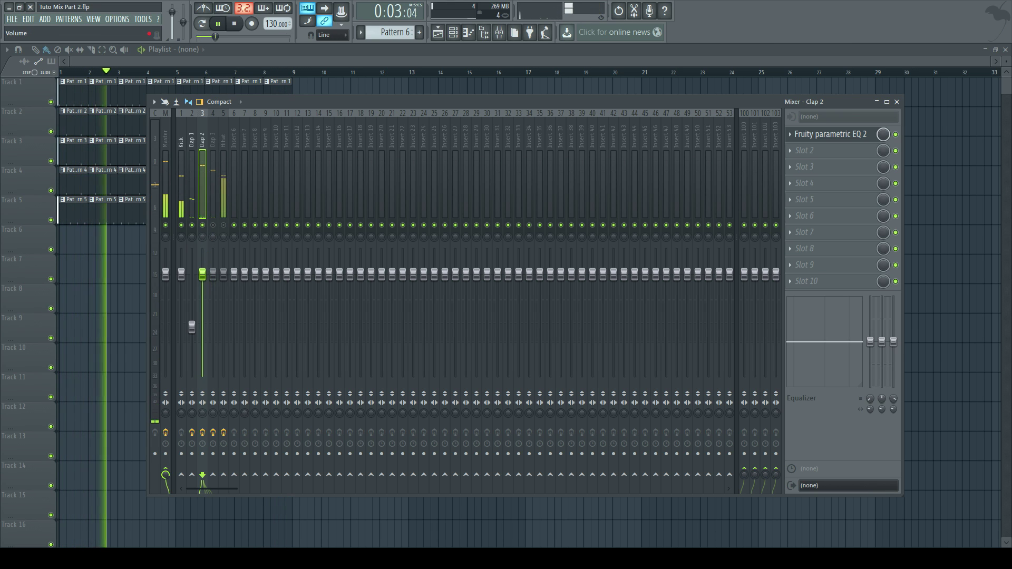
left_click_drag(203, 274, 202, 318)
- Stop playback and set stereo separation: Clap 1 28%, Clap 2 25%, Clap 3 slight
key("space")
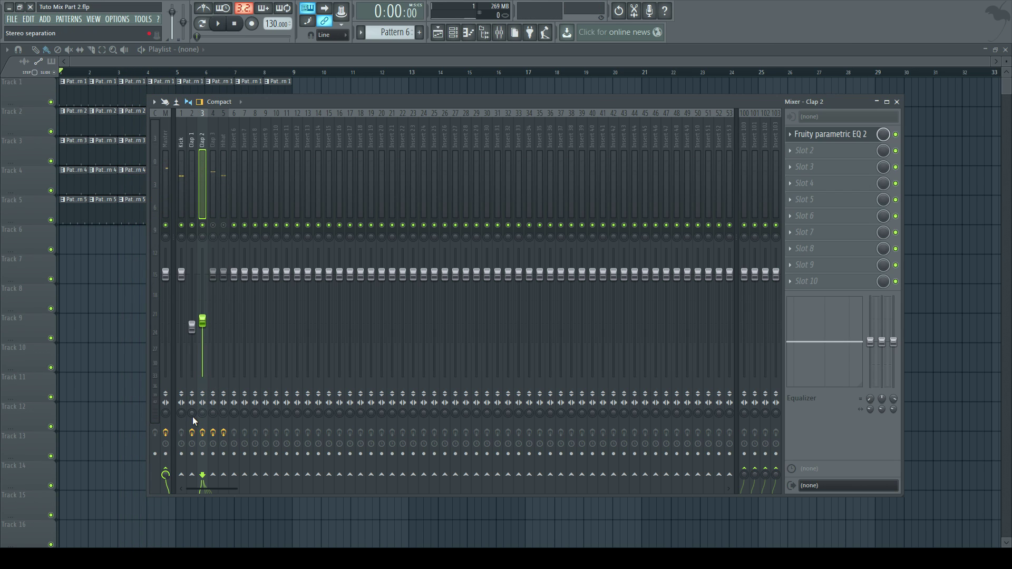
left_click_drag(193, 417, 193, 443)
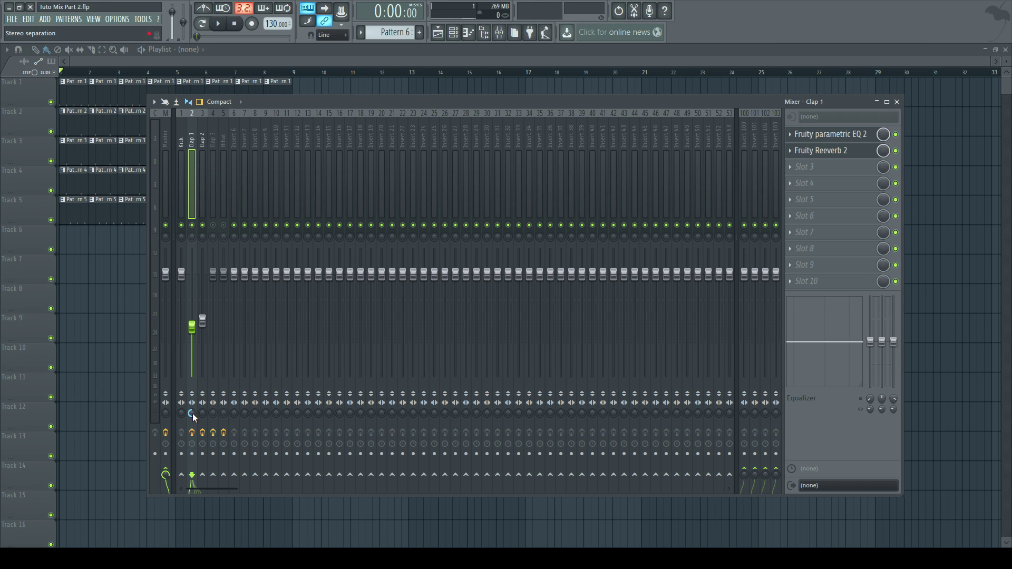
left_click_drag(201, 412, 224, 413)
left_click(222, 414)
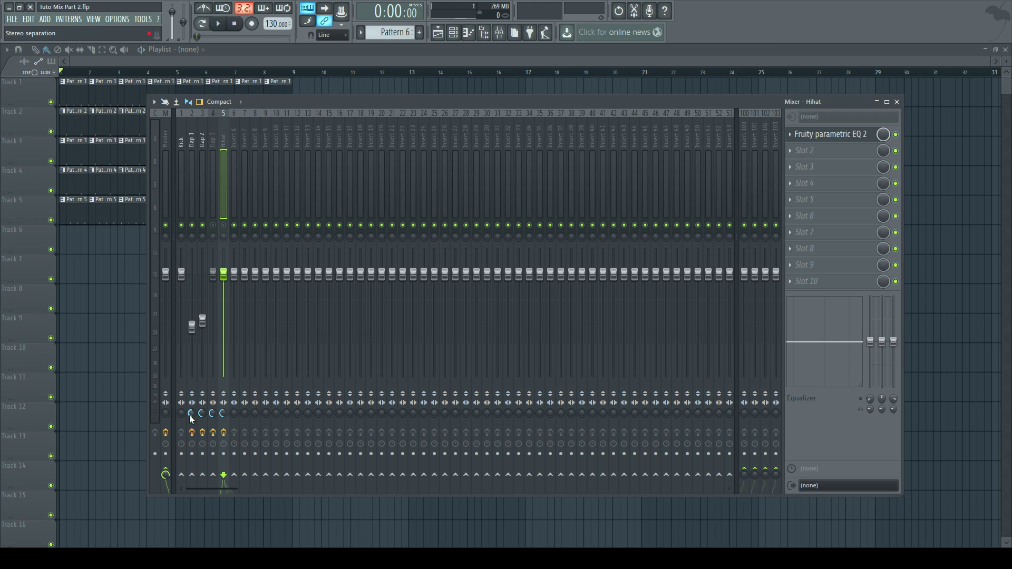
- Fine-tune stereo separation on Clap 1–3 and the Hihat, then start the loop
left_click(189, 415)
left_click(200, 415)
left_click(210, 415)
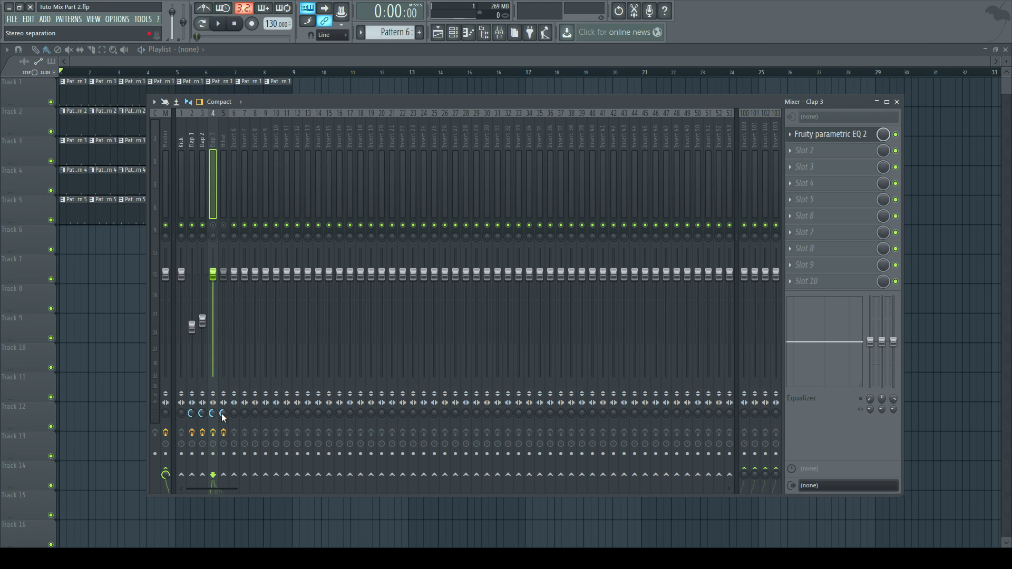
left_click(222, 413)
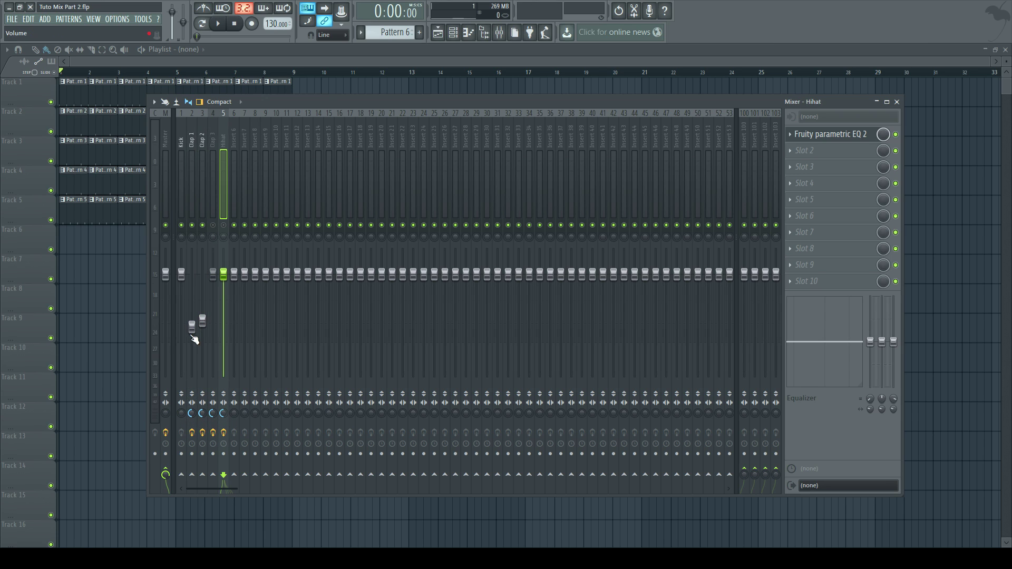
key("space")
- Nudge the Clap 1 and Clap 2 faders slightly lower
left_click_drag(192, 325, 193, 329)
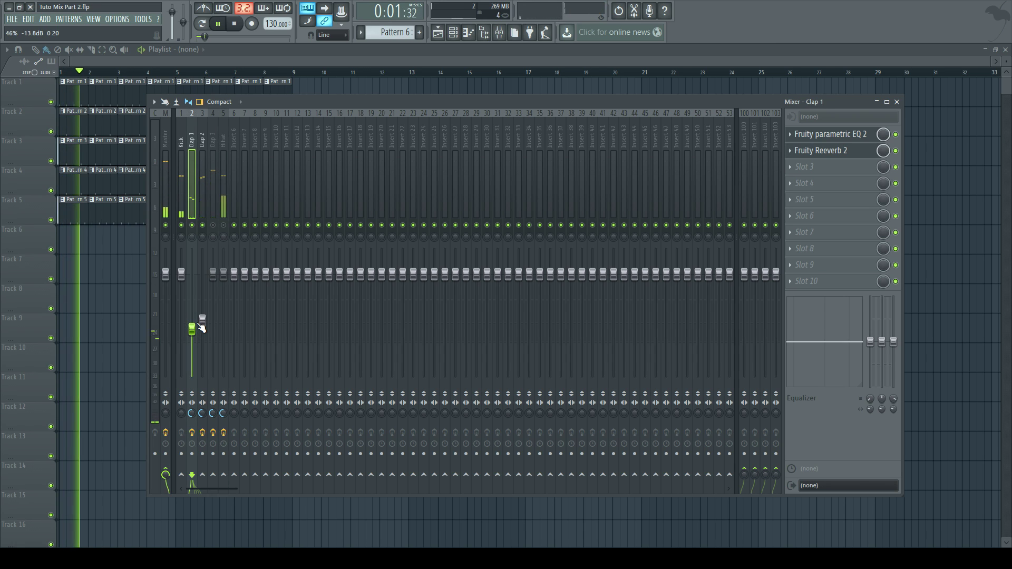
left_click(203, 320)
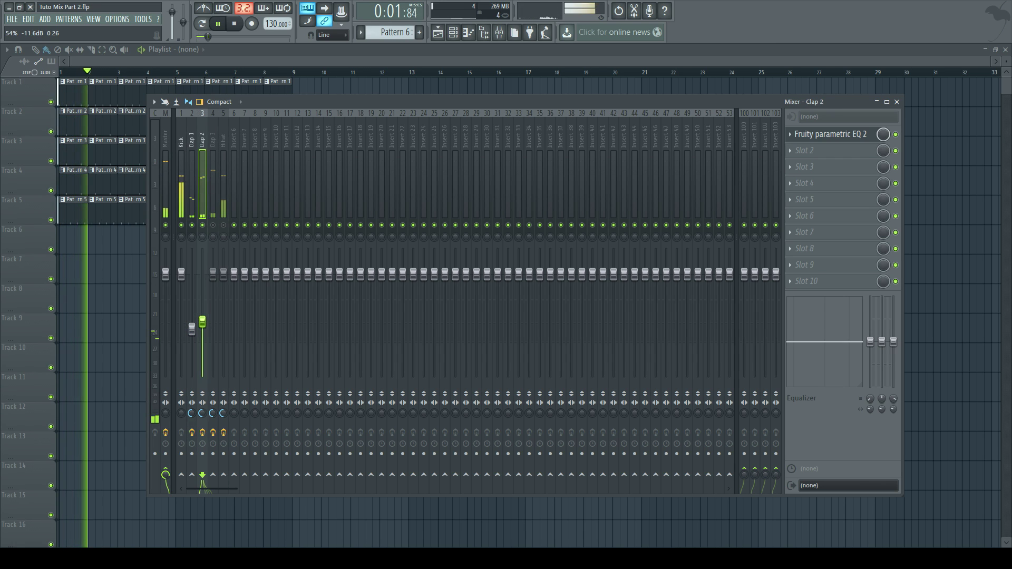
left_click(192, 329)
left_click_drag(203, 320, 203, 325)
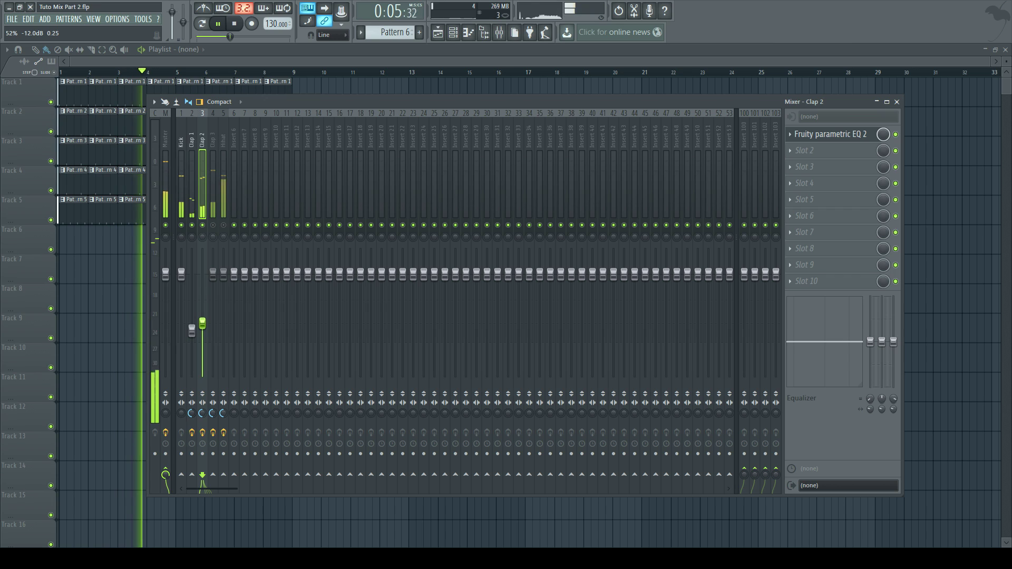
- Compare Clap 1 and Clap 2, then bring Clap 3's fader down to -7.7 dB
left_click(192, 331)
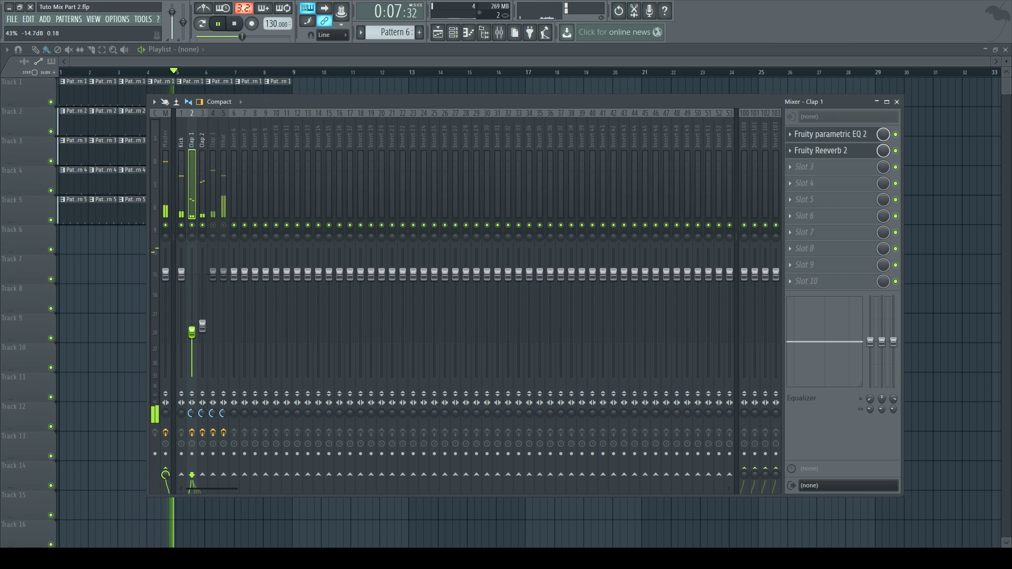
left_click(203, 324)
left_click(192, 331)
left_click(202, 325)
left_click(192, 331)
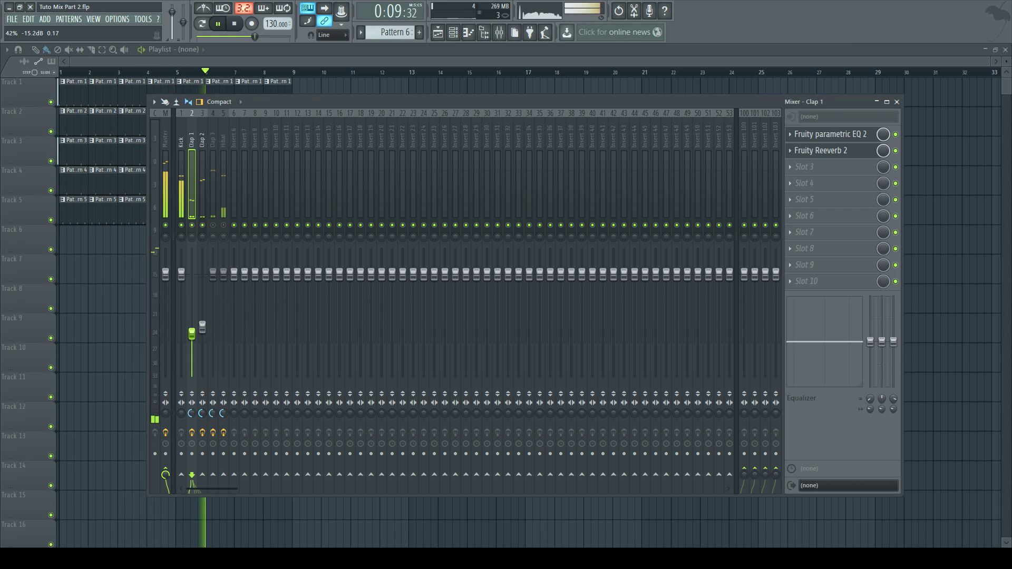
left_click(202, 326)
left_click(192, 332)
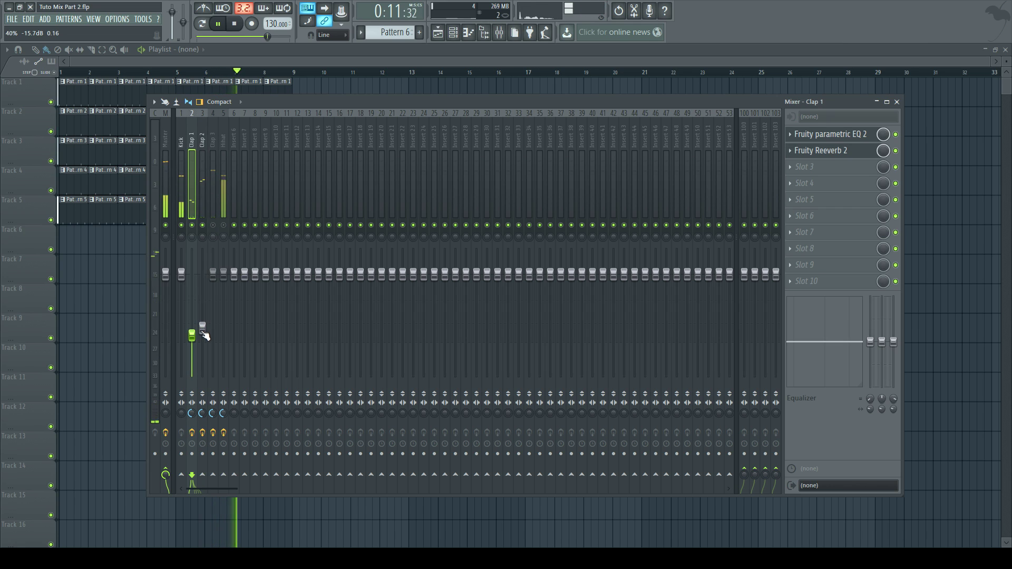
left_click(202, 326)
left_click(192, 332)
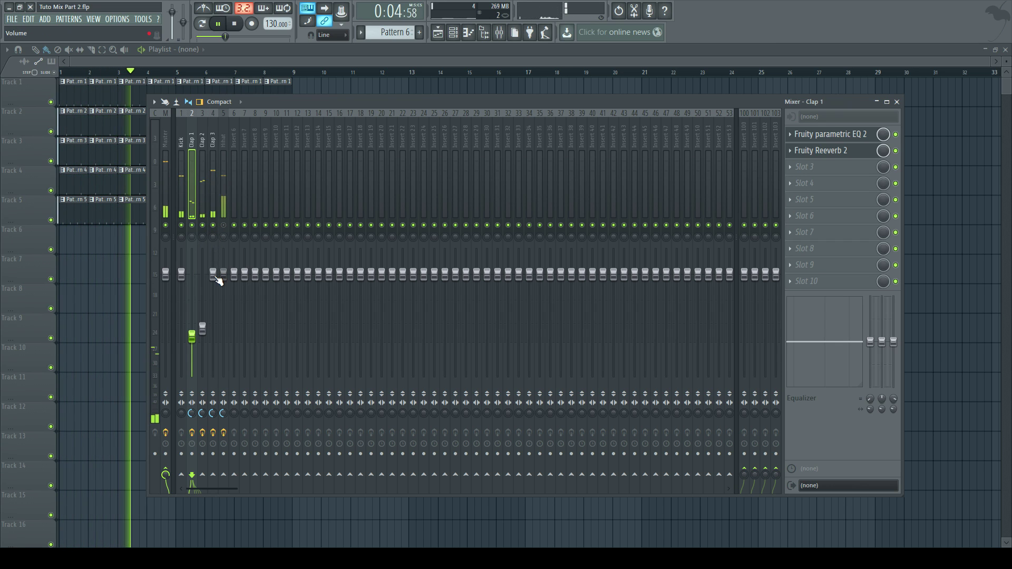
left_click_drag(213, 274, 213, 333)
- Stop the loop, drop the Hihat fader to about -8.9 dB, and play it back
key("space")
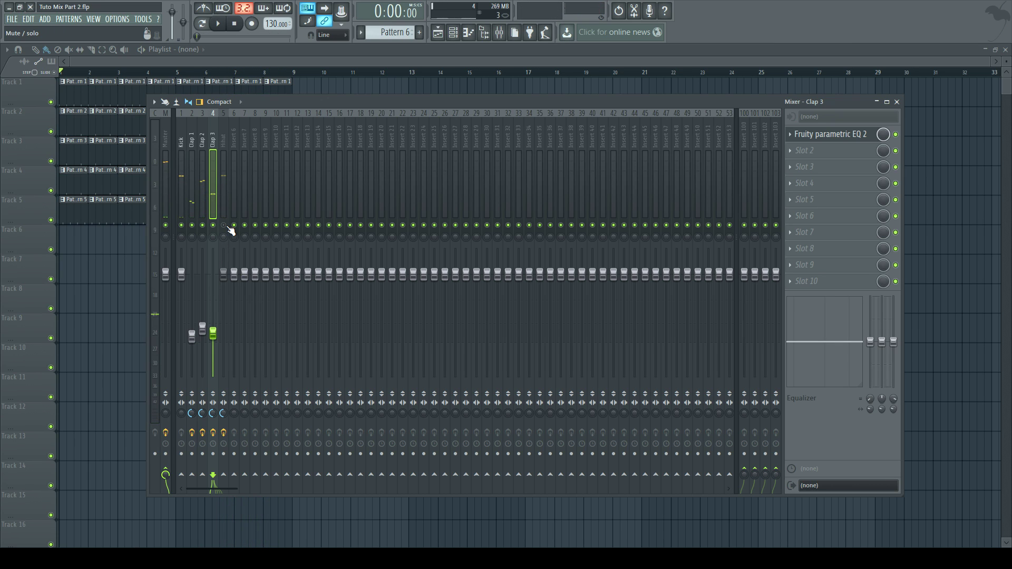
left_click_drag(222, 276, 192, 343)
key("space")
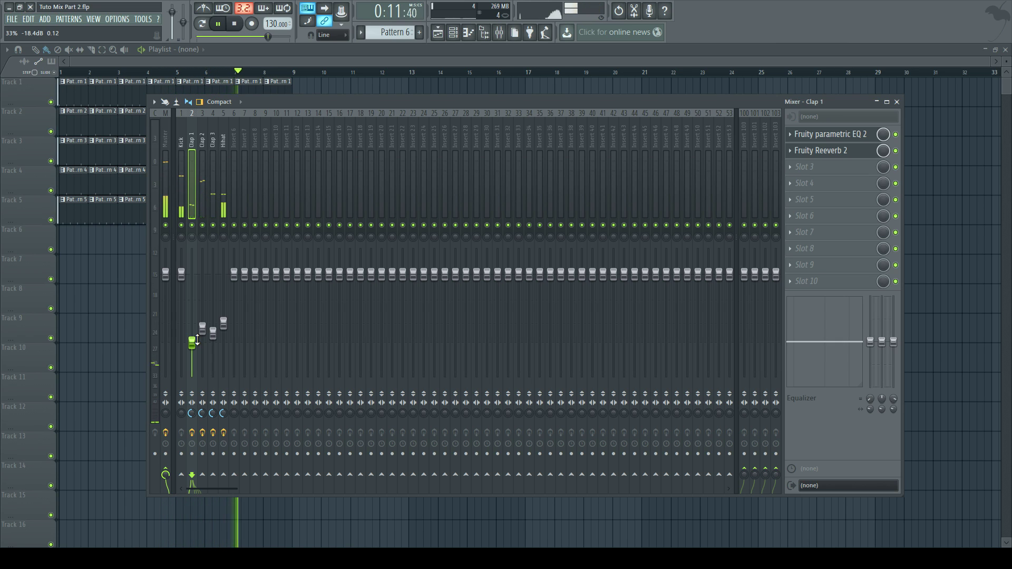
key("space")
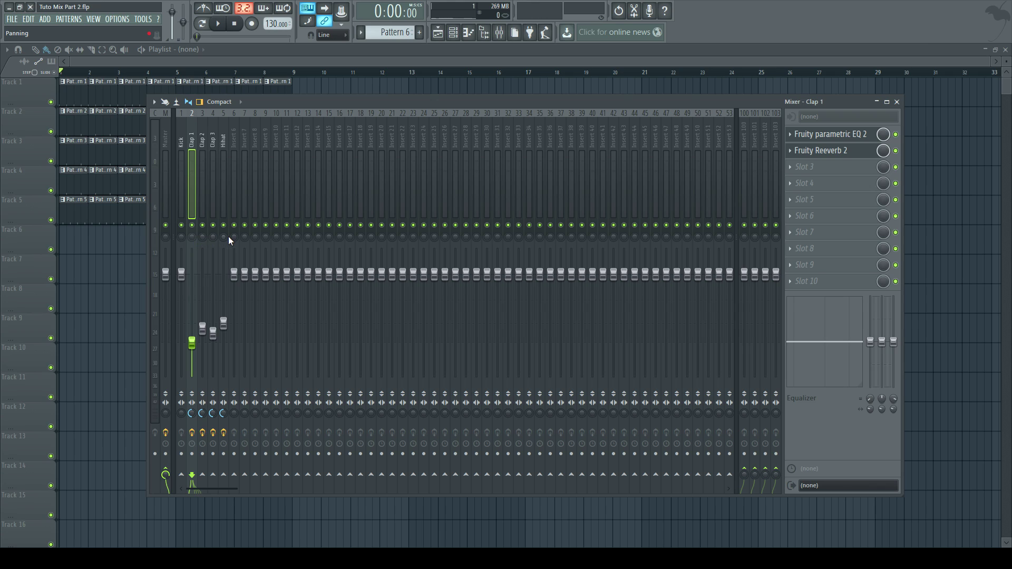
- Pan Clap 1 to the left and check it soloed during playback, then unsolo it
left_click_drag(191, 237, 192, 295)
key("space")
right_click(194, 230)
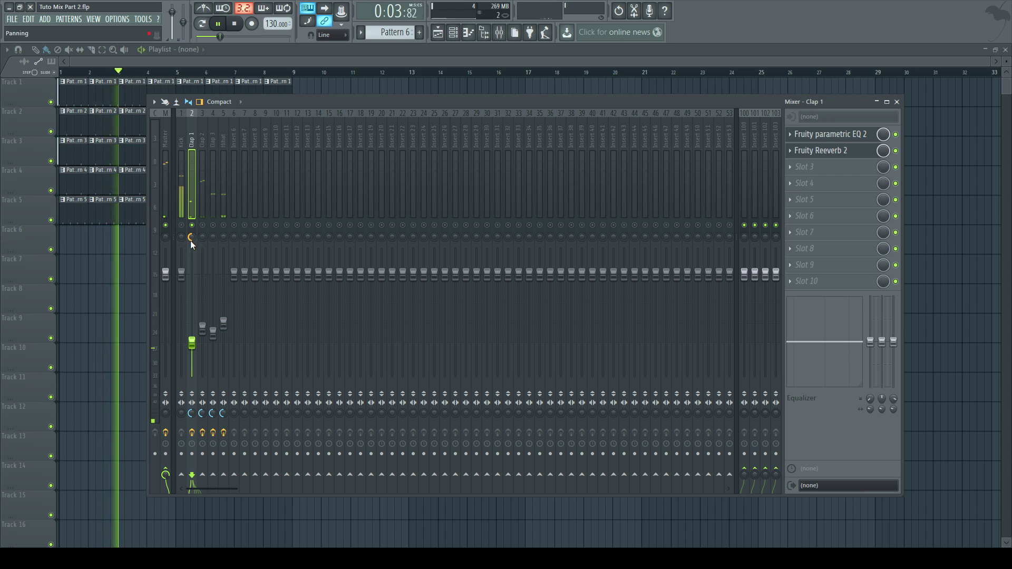
scroll(190, 238, "up", 3)
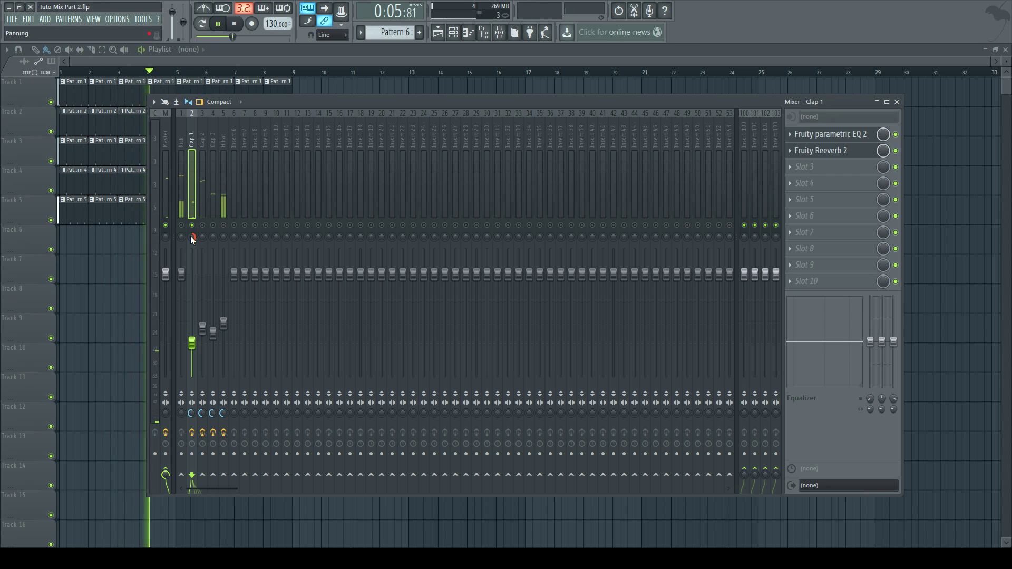
key("space")
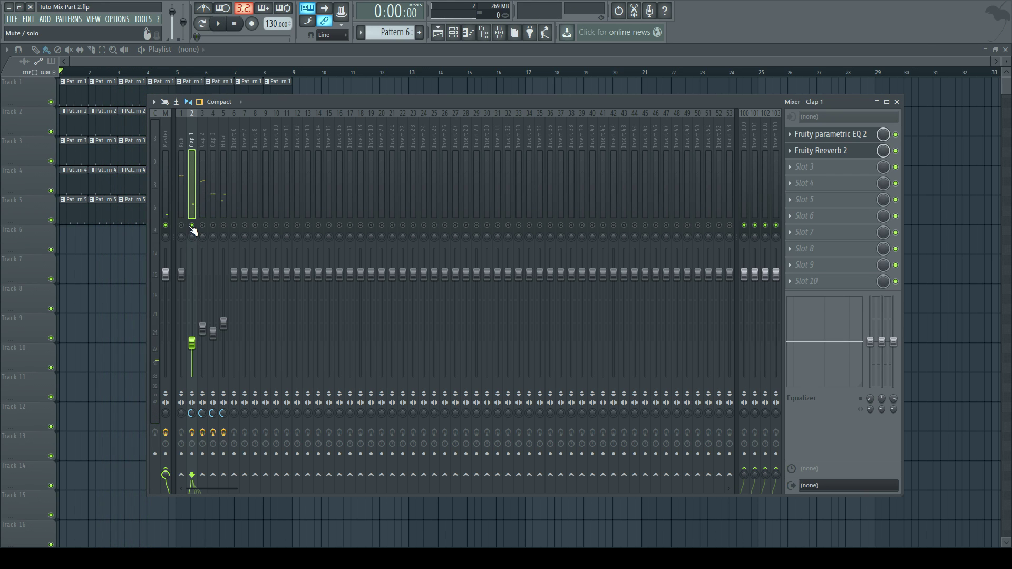
right_click(193, 226)
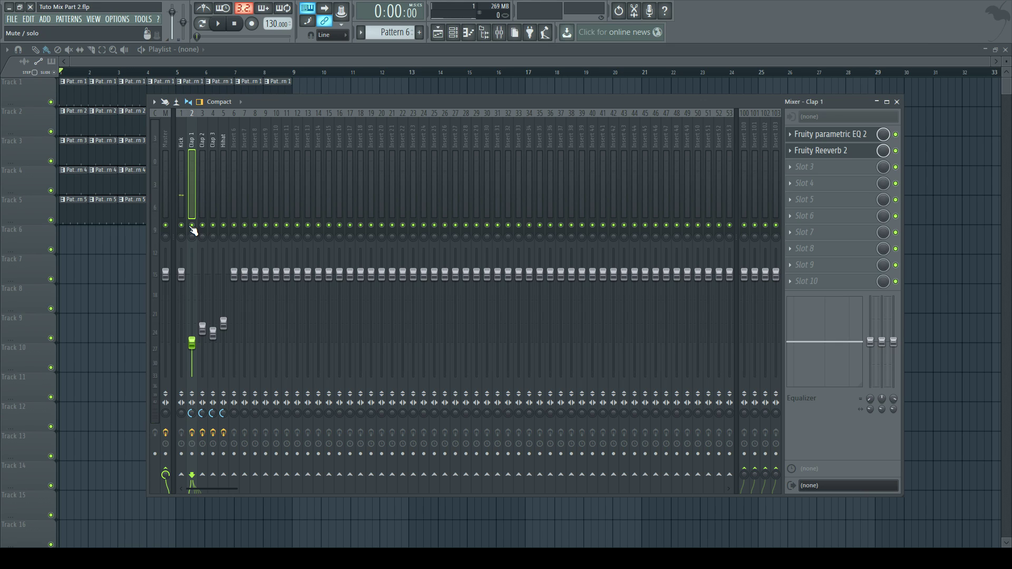
scroll(192, 238, "down", 2)
scroll(191, 238, "down", 1)
scroll(191, 238, "down", 1)
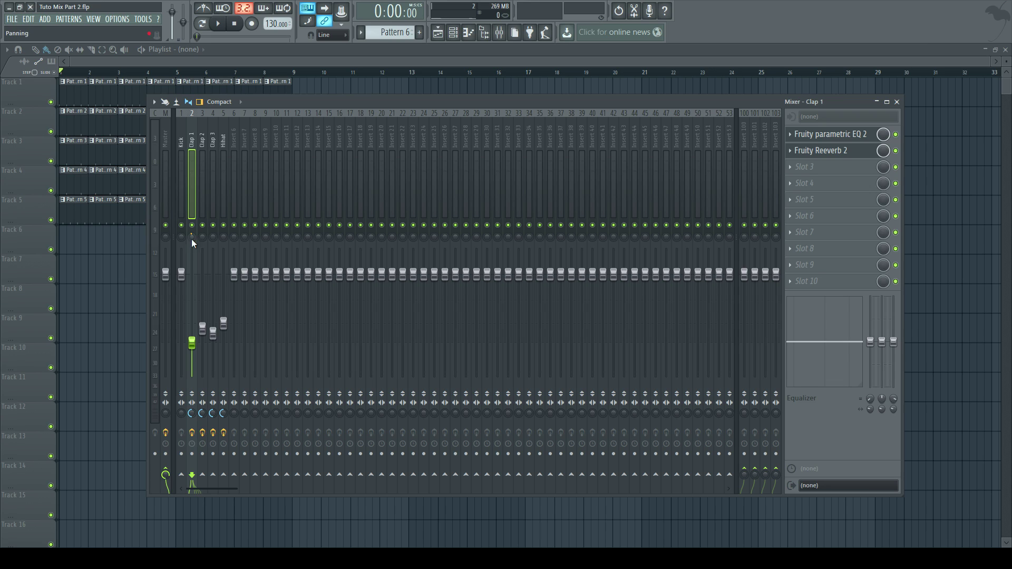
- Pan Clap 3 to 10% right
left_click(216, 190)
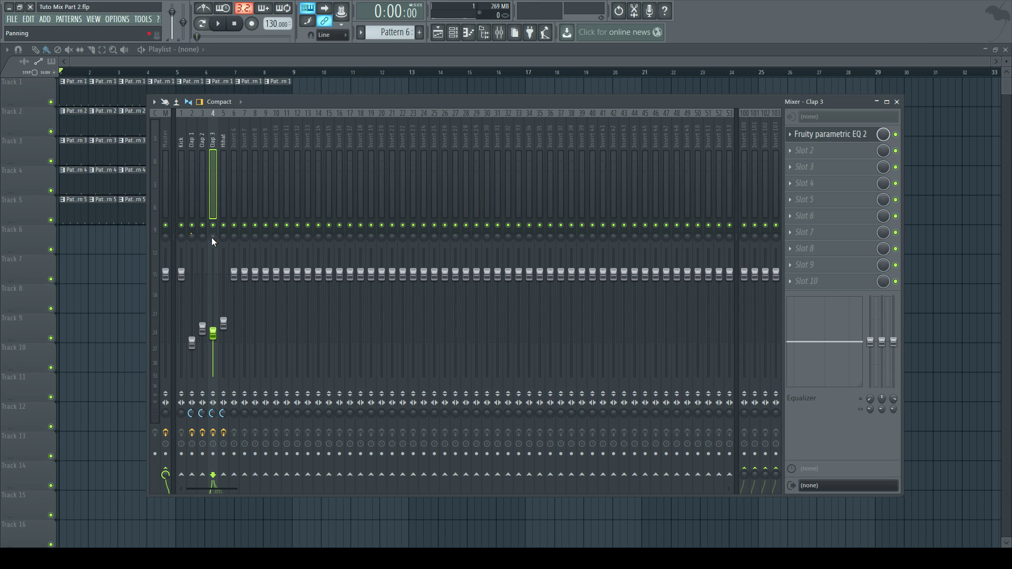
left_click_drag(212, 238, 212, 237)
left_click_drag(212, 236, 198, 237)
- Pan the Hihat about 5% right and Clap 2 7% left, leaving the Kick centred
left_click(224, 180)
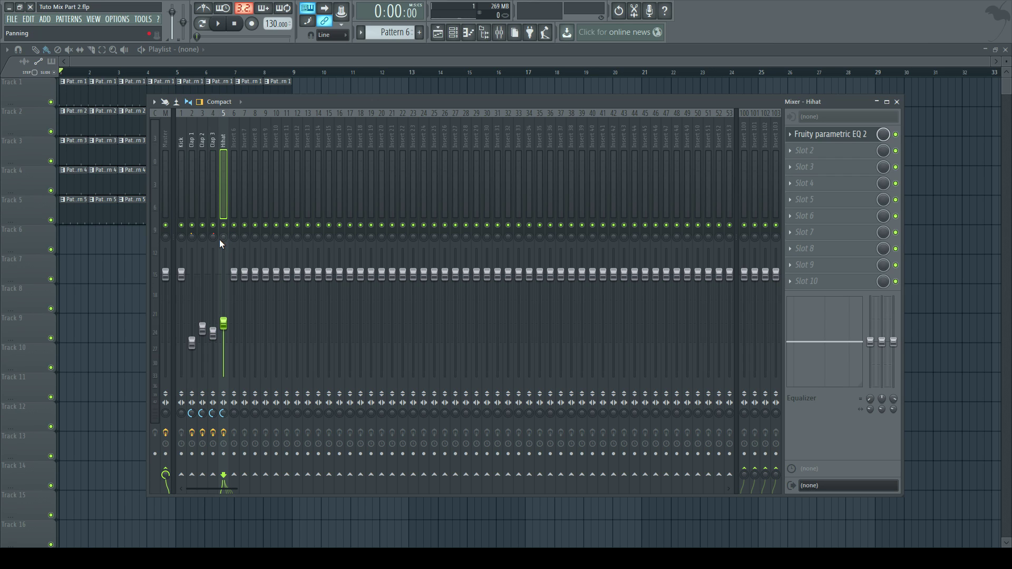
left_click_drag(219, 240, 220, 238)
left_click_drag(224, 237, 223, 237)
left_click_drag(203, 236, 203, 238)
left_click(178, 203)
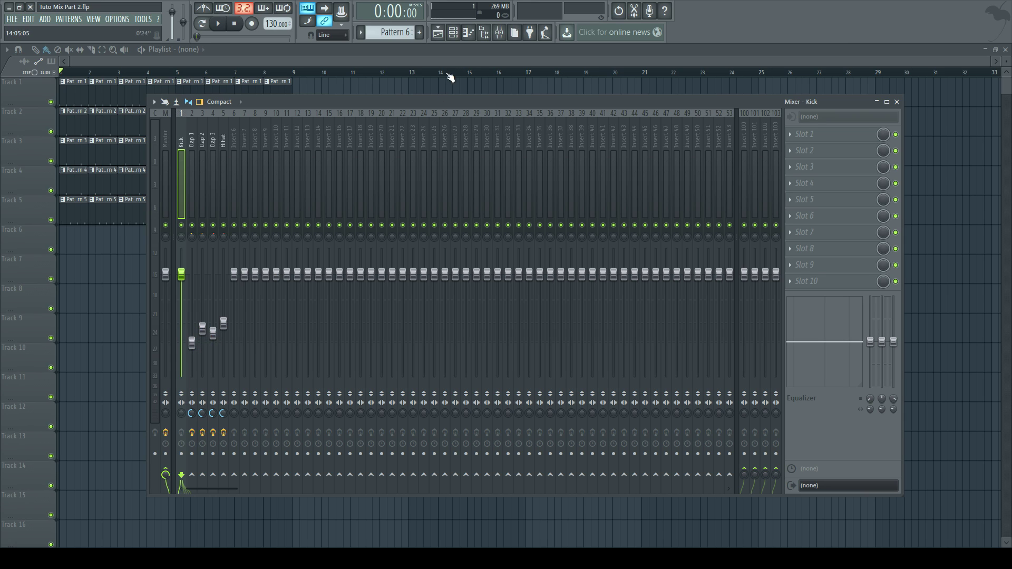
- Open the Channel rack showing the Kick, Clap 1–3 and Hihat channels
left_click(453, 33)
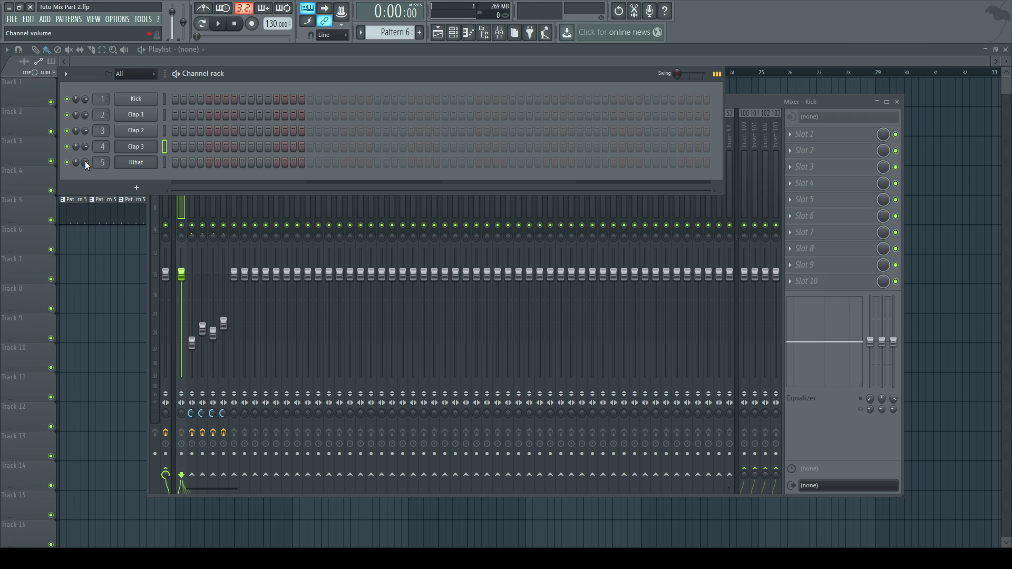
- Bring the Mixer back over the Channel rack and select the Current insert strip
left_click(764, 101)
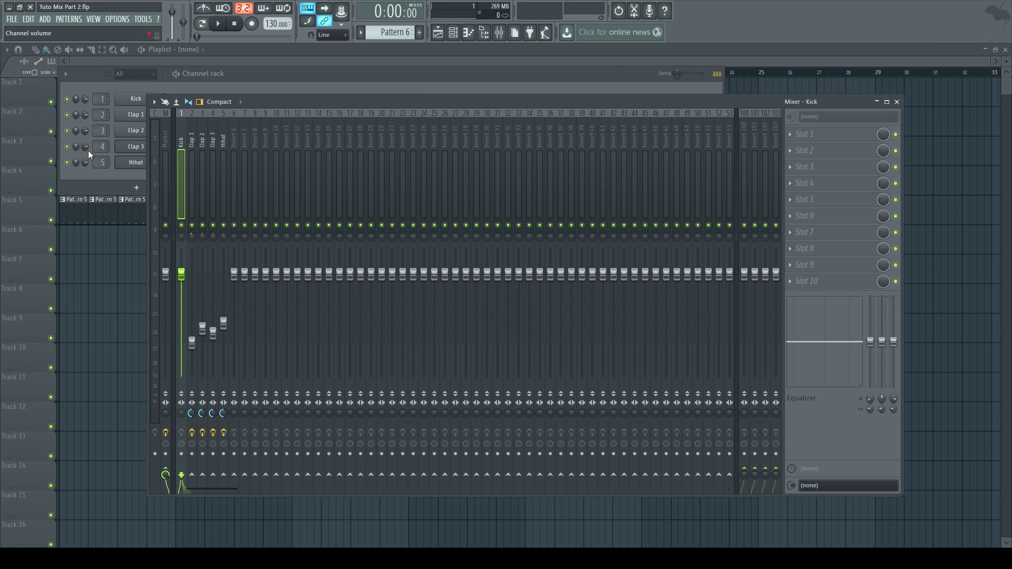
left_click(153, 316)
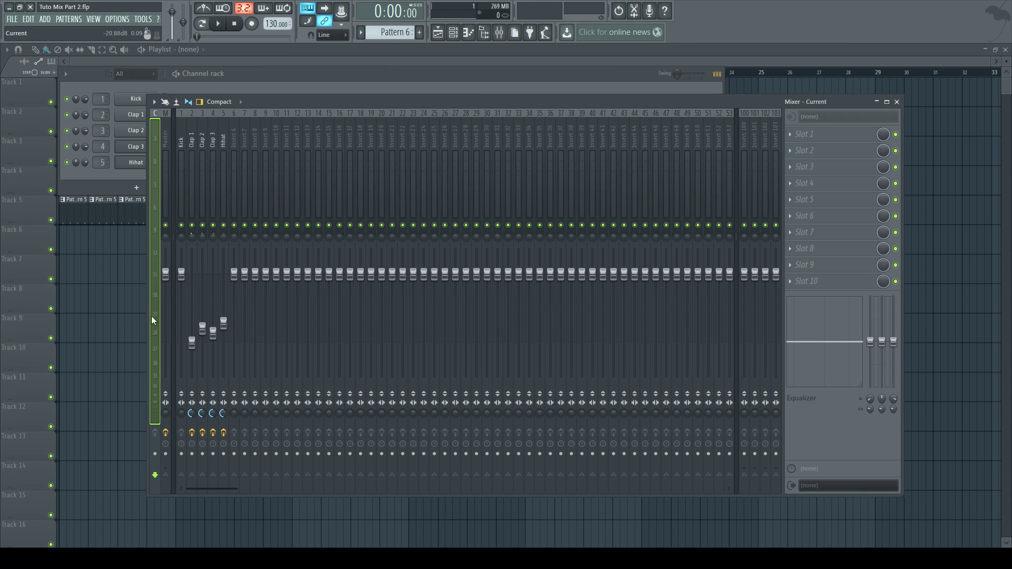